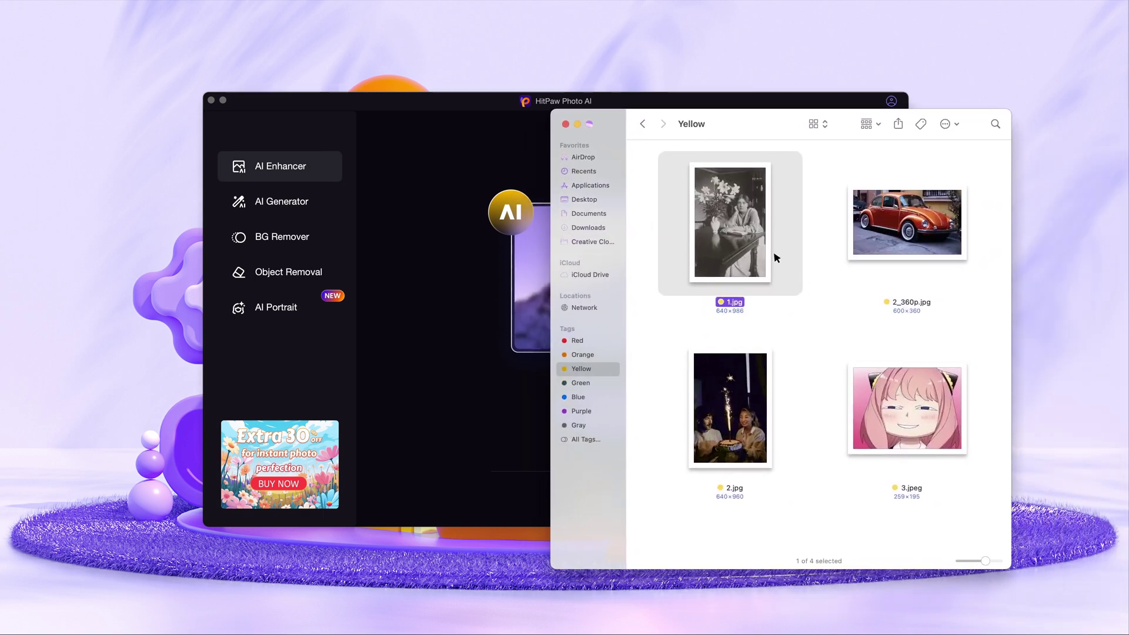
Quick Look the black-and-white portrait 1.jpg in Finder.
{"action": "left_click", "coordinate": [836, 297]}
{"action": "left_click", "coordinate": [754, 249]}
{"action": "key", "text": "space"}
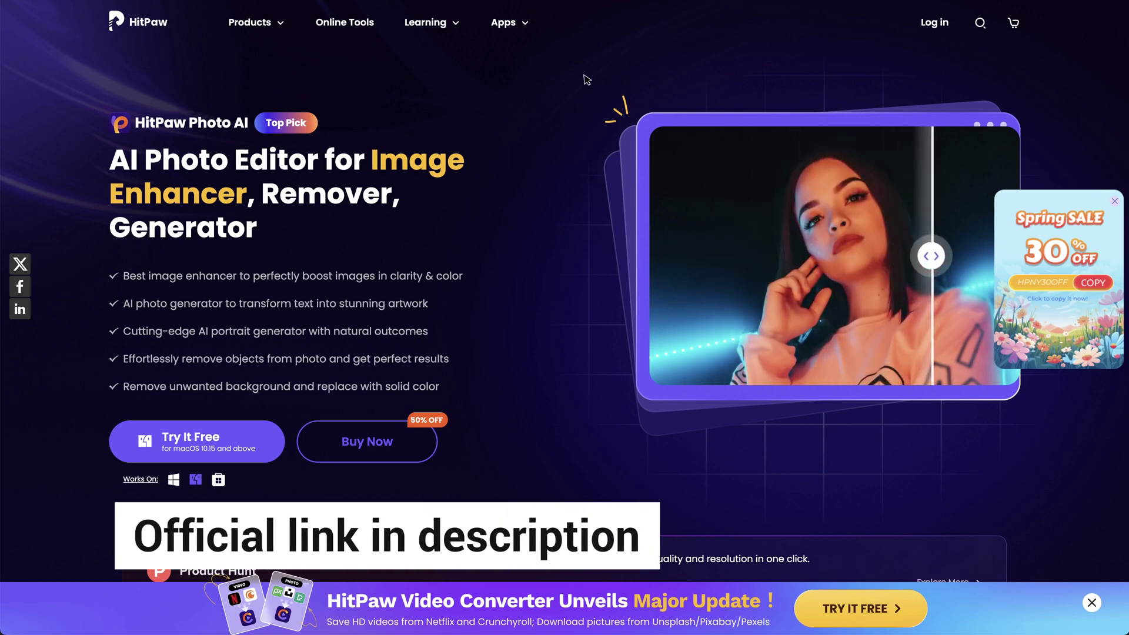
{"action": "scroll", "coordinate": [532, 194], "scroll_direction": "down", "scroll_amount": 1}
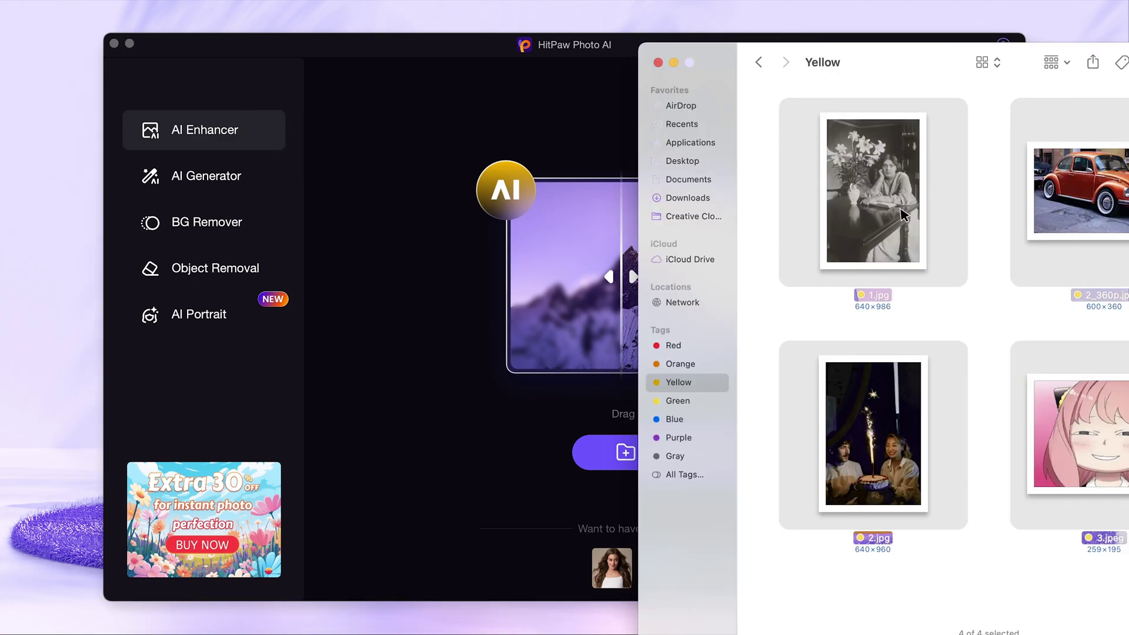
Drag the four selected photos from Finder into HitPaw's drop area.
{"action": "left_click_drag", "start_coordinate": [904, 216], "coordinate": [506, 294]}
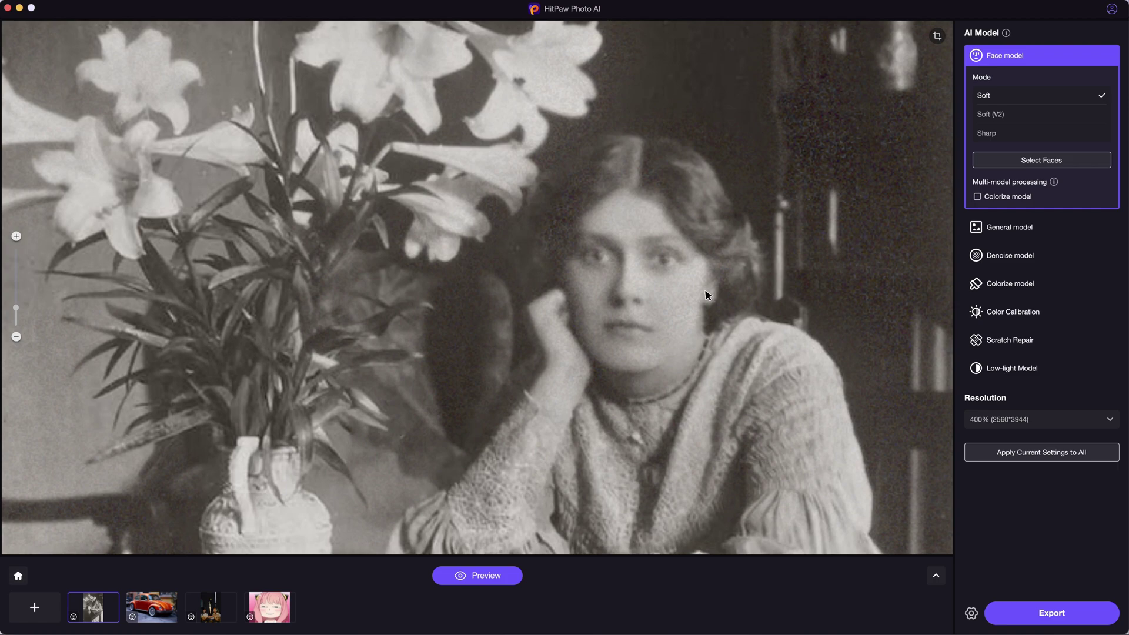
Select the woman's face for enhancement and add the Colorize model.
{"action": "left_click", "coordinate": [1041, 160]}
{"action": "left_click", "coordinate": [556, 235]}
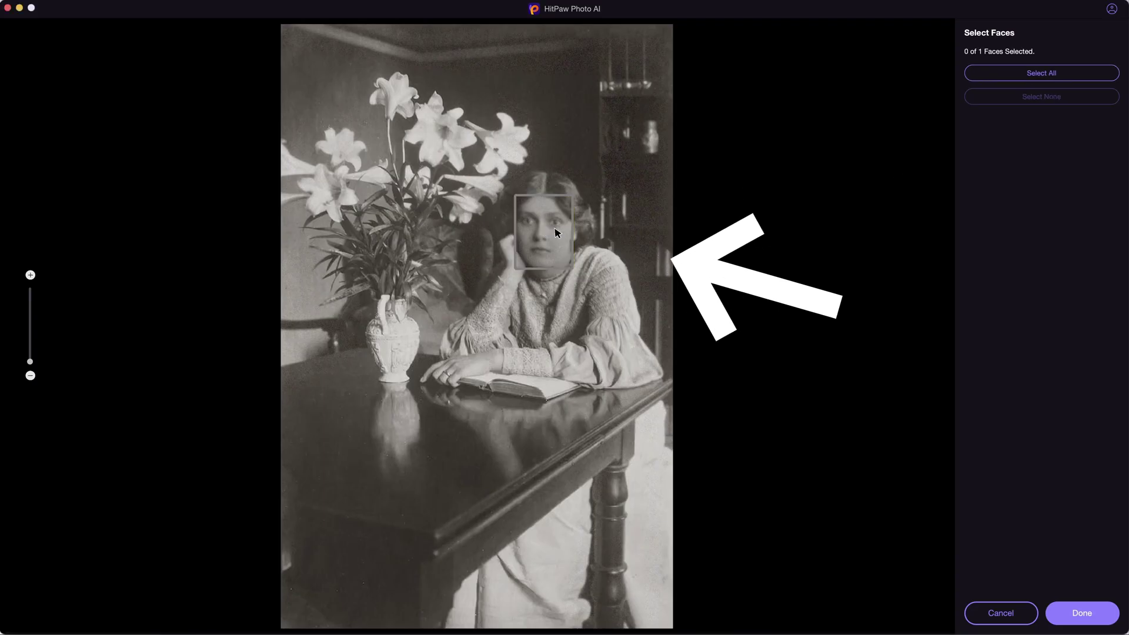
{"action": "left_click", "coordinate": [557, 235]}
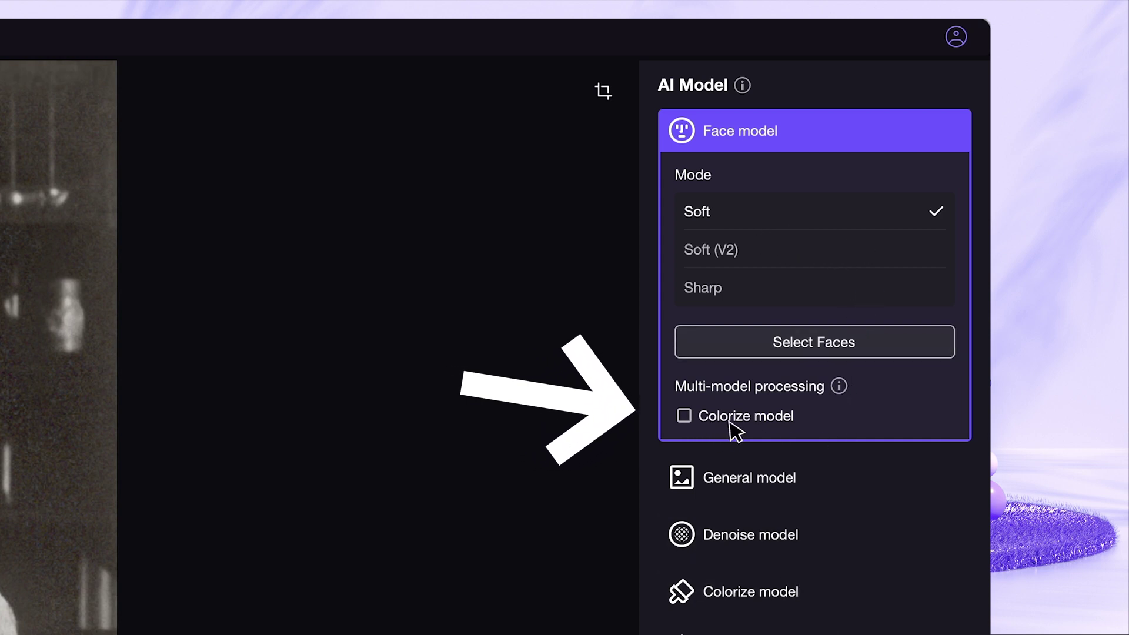
{"action": "left_click", "coordinate": [686, 416]}
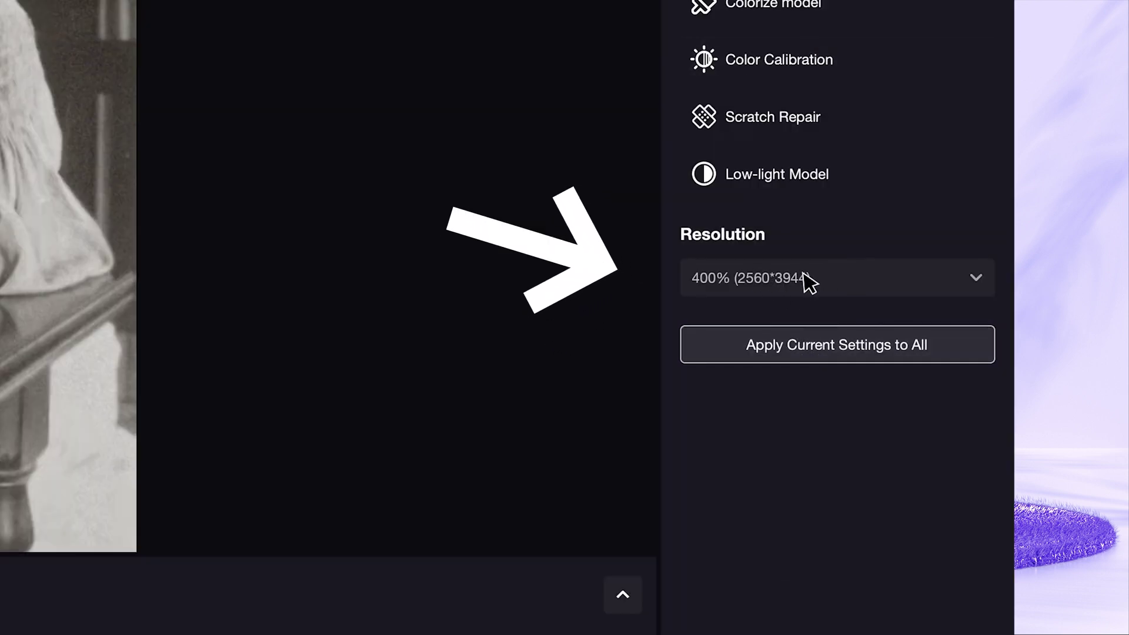
Set the output resolution to 800% (5120*7888) and preview the colorized portrait.
{"action": "left_click", "coordinate": [804, 281]}
{"action": "left_click", "coordinate": [793, 463]}
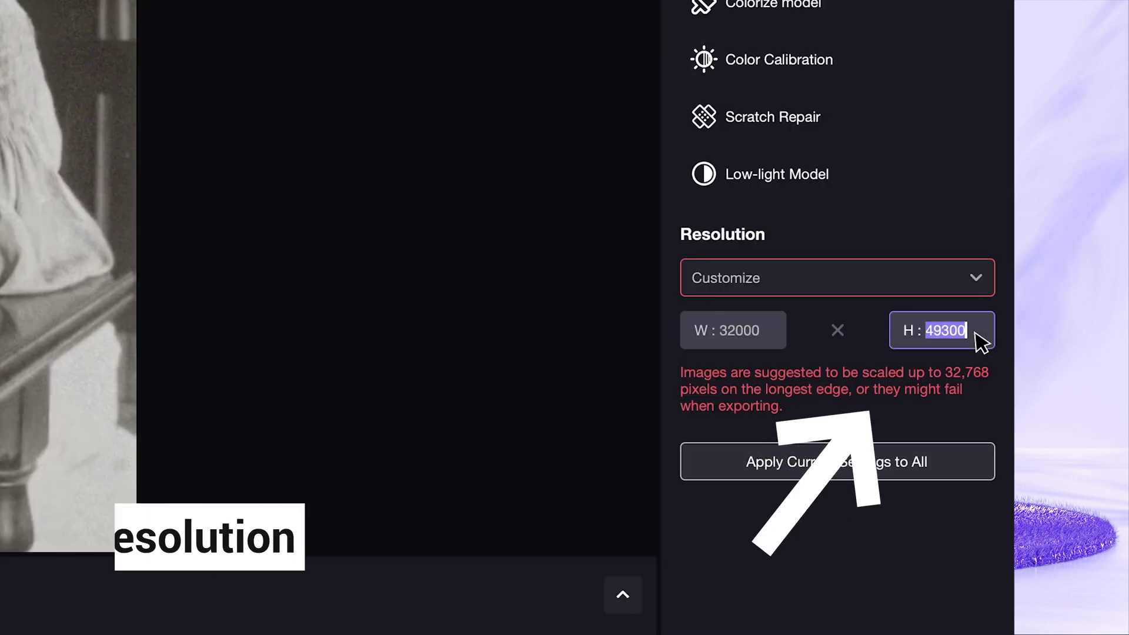
{"action": "type", "text": "32000"}
{"action": "key", "text": "Return"}
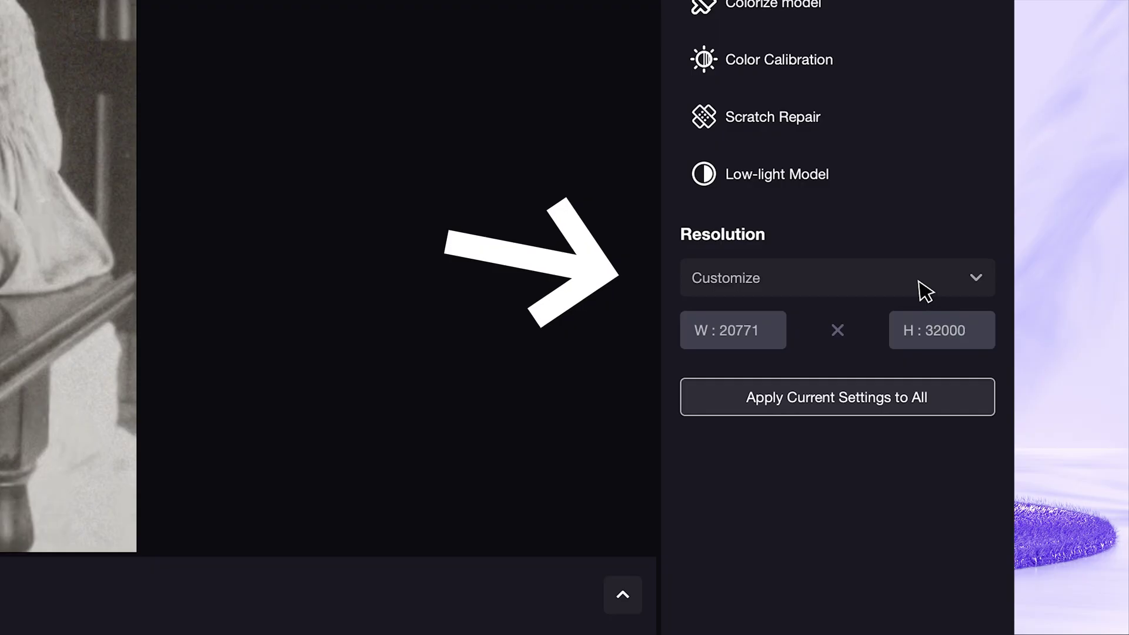
{"action": "left_click", "coordinate": [925, 291]}
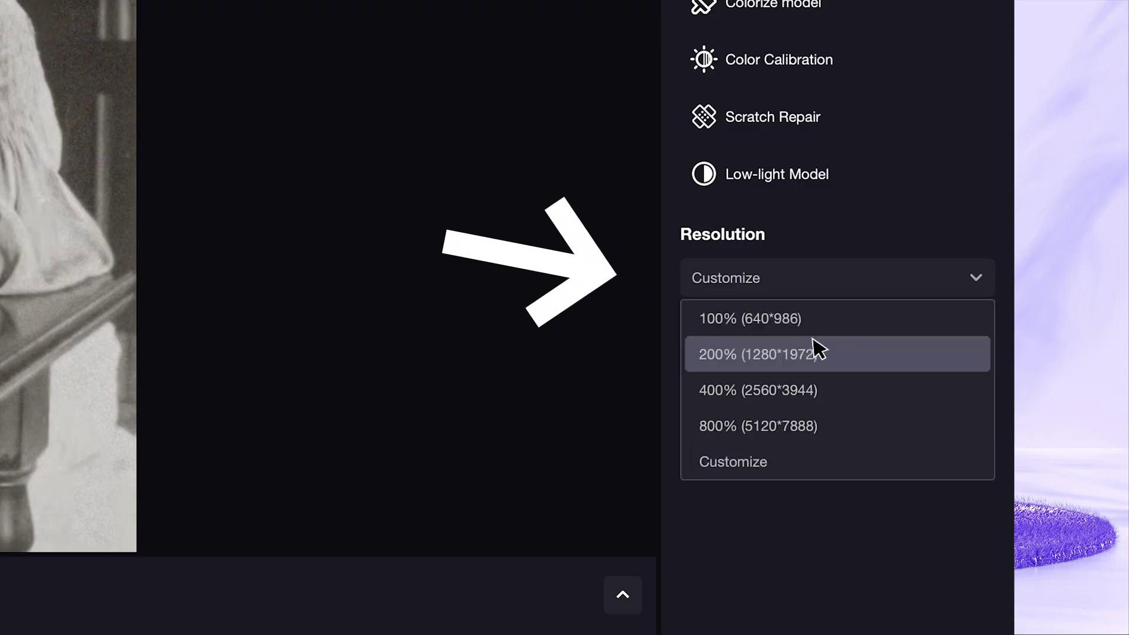
{"action": "left_click", "coordinate": [811, 427]}
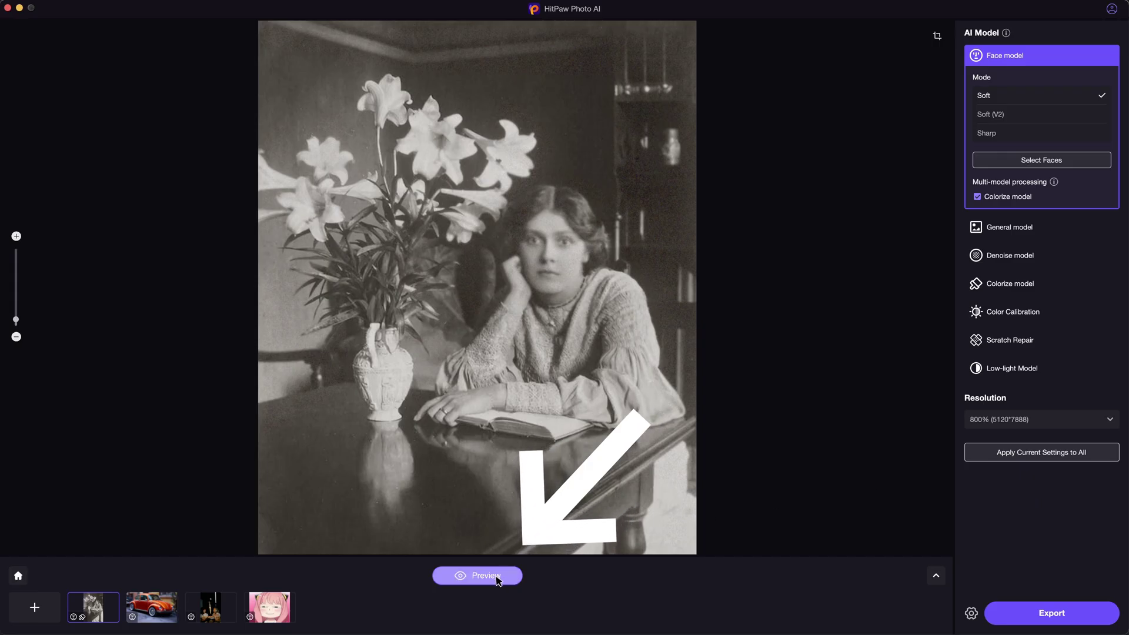
{"action": "left_click", "coordinate": [497, 578]}
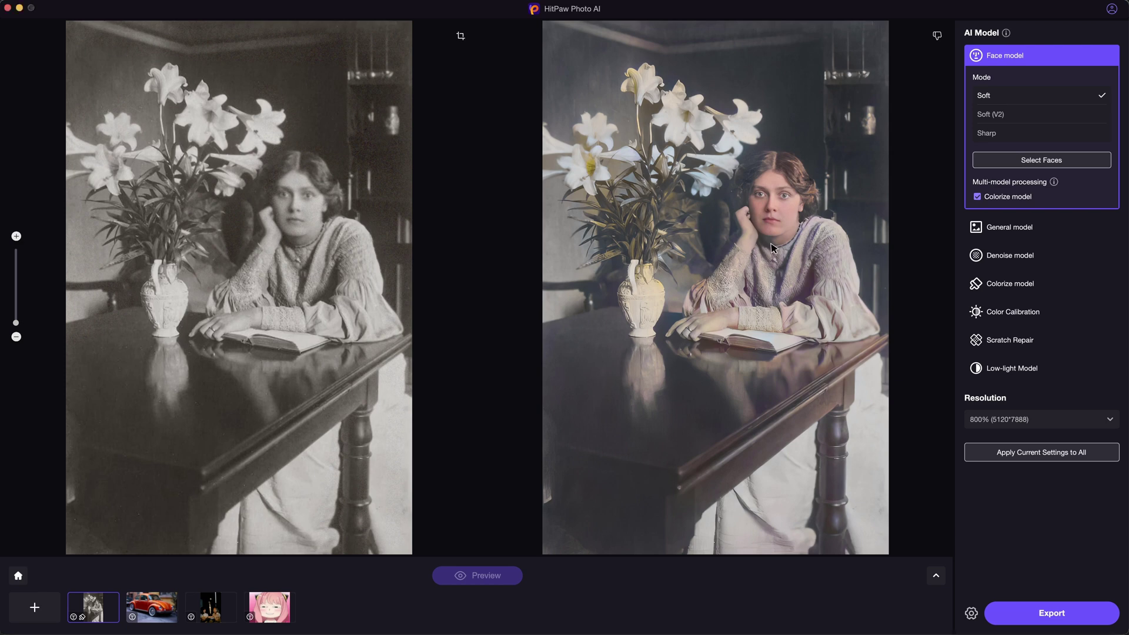
Zoom into and pan across the woman's face, then zoom toward the table in the comparison.
{"action": "scroll", "coordinate": [820, 211], "scroll_direction": "up", "scroll_amount": 5}
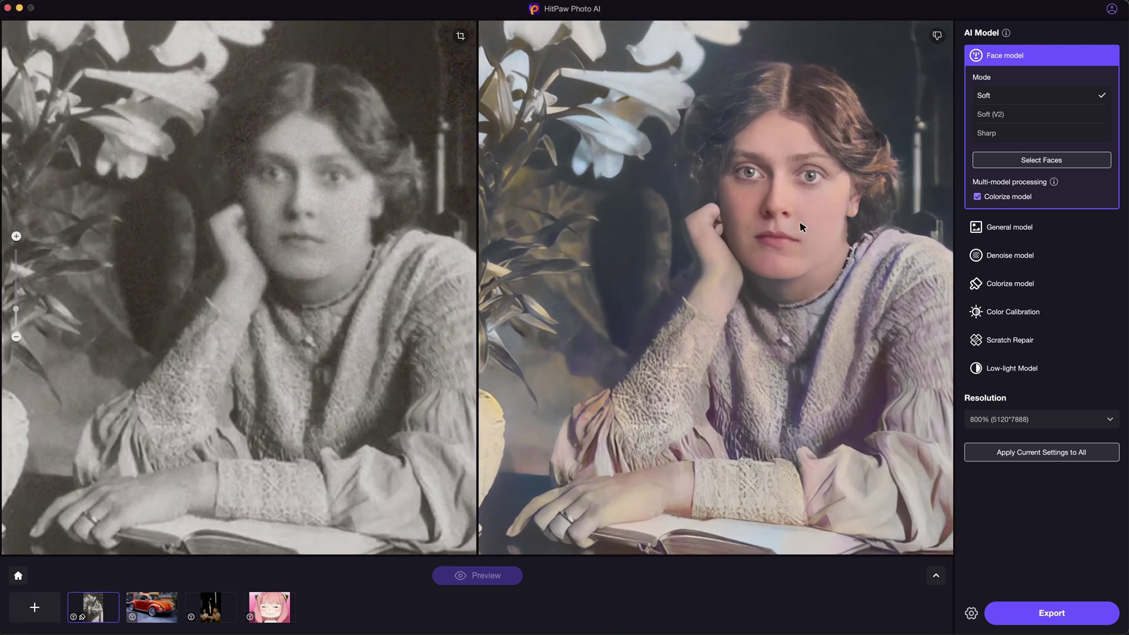
{"action": "scroll", "coordinate": [802, 227], "scroll_direction": "up", "scroll_amount": 2}
{"action": "scroll", "coordinate": [782, 254], "scroll_direction": "up", "scroll_amount": 3}
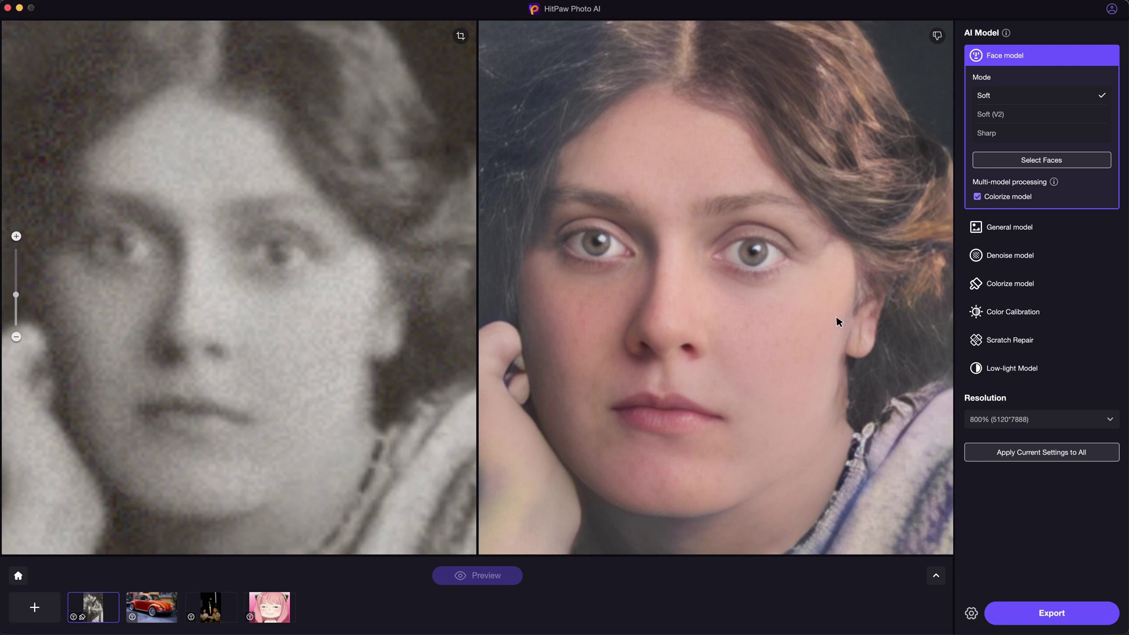
{"action": "left_click_drag", "start_coordinate": [837, 322], "coordinate": [795, 322]}
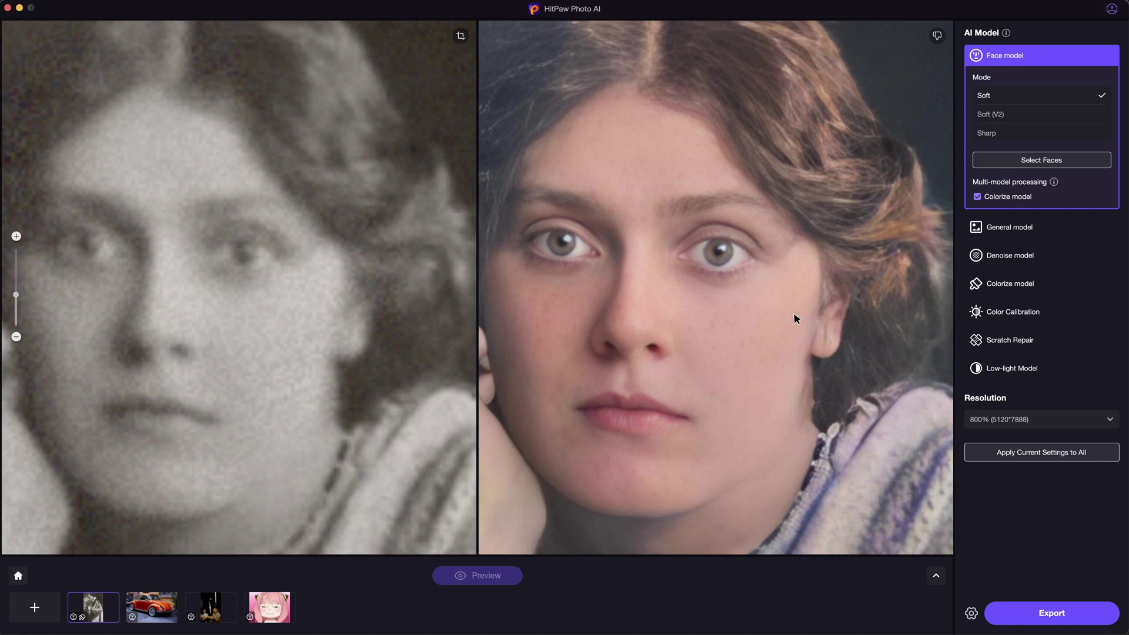
{"action": "scroll", "coordinate": [795, 319], "scroll_direction": "down", "scroll_amount": 5}
{"action": "scroll", "coordinate": [820, 323], "scroll_direction": "up", "scroll_amount": 3}
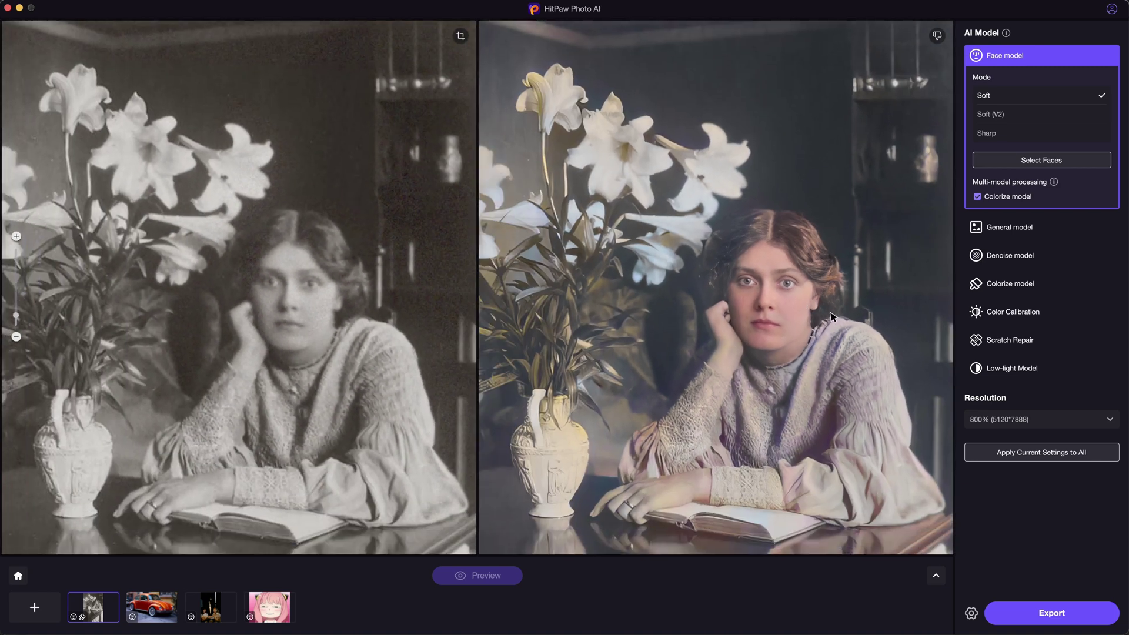
{"action": "scroll", "coordinate": [812, 303], "scroll_direction": "up", "scroll_amount": 3}
{"action": "scroll", "coordinate": [865, 374], "scroll_direction": "up", "scroll_amount": 4}
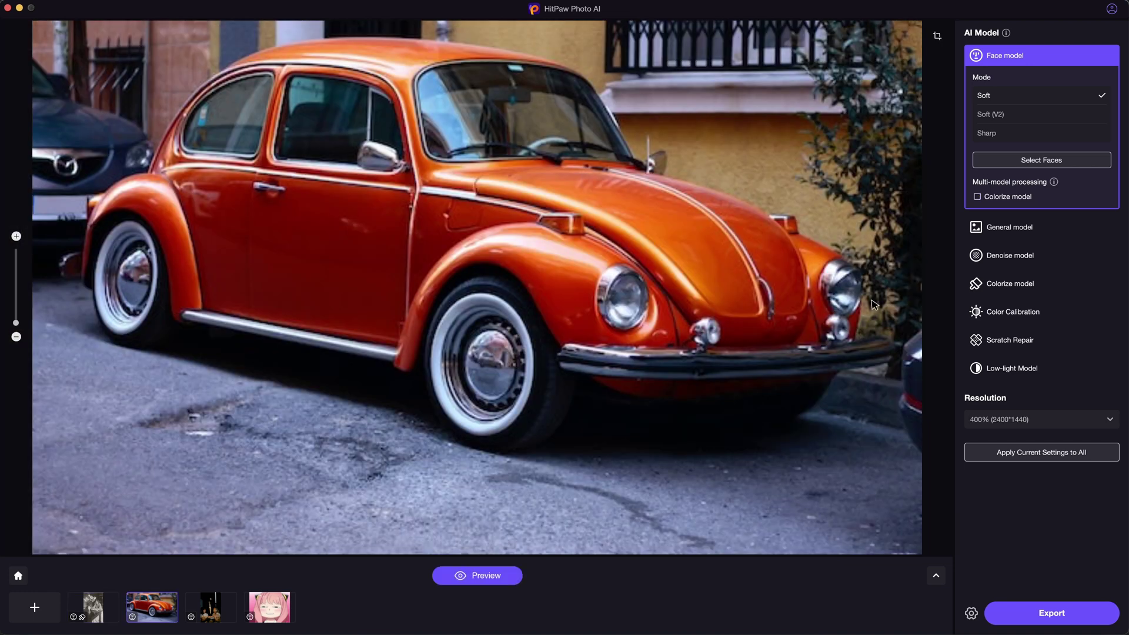
Enhance the car with the General model at 800%, comparing the hood and front wheel arch.
{"action": "left_click", "coordinate": [1024, 231]}
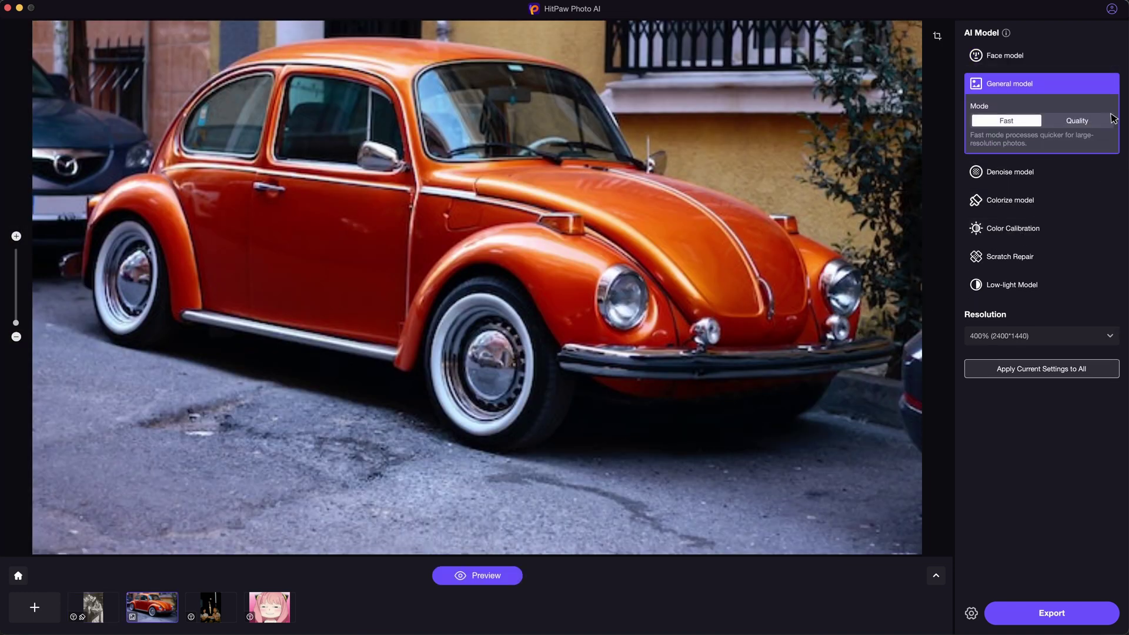
{"action": "left_click", "coordinate": [1029, 335]}
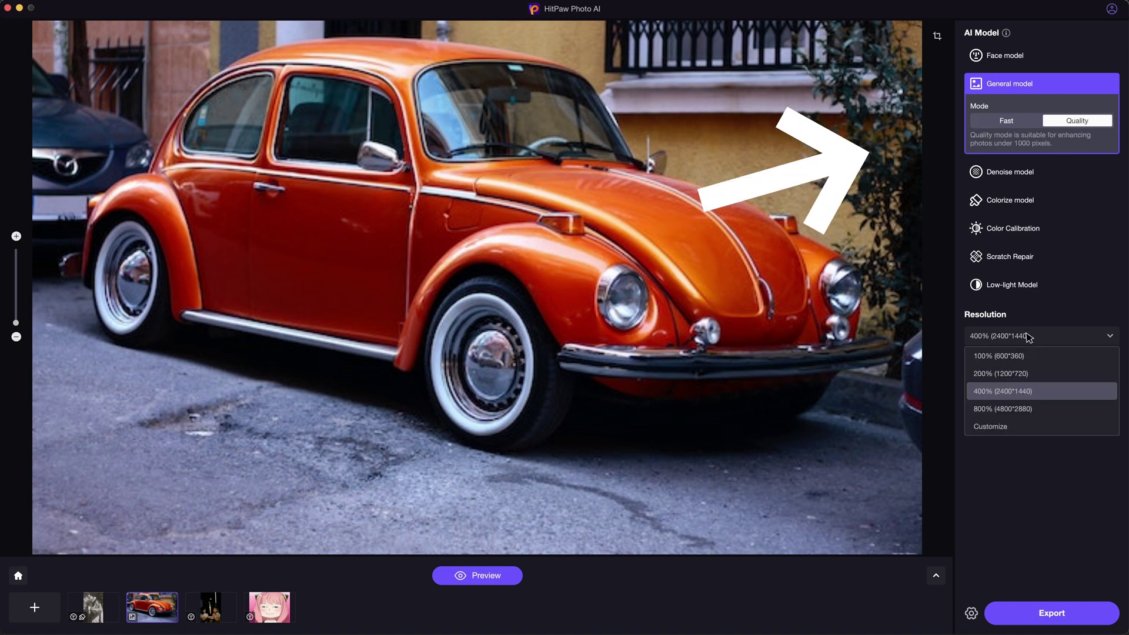
{"action": "left_click", "coordinate": [1010, 409]}
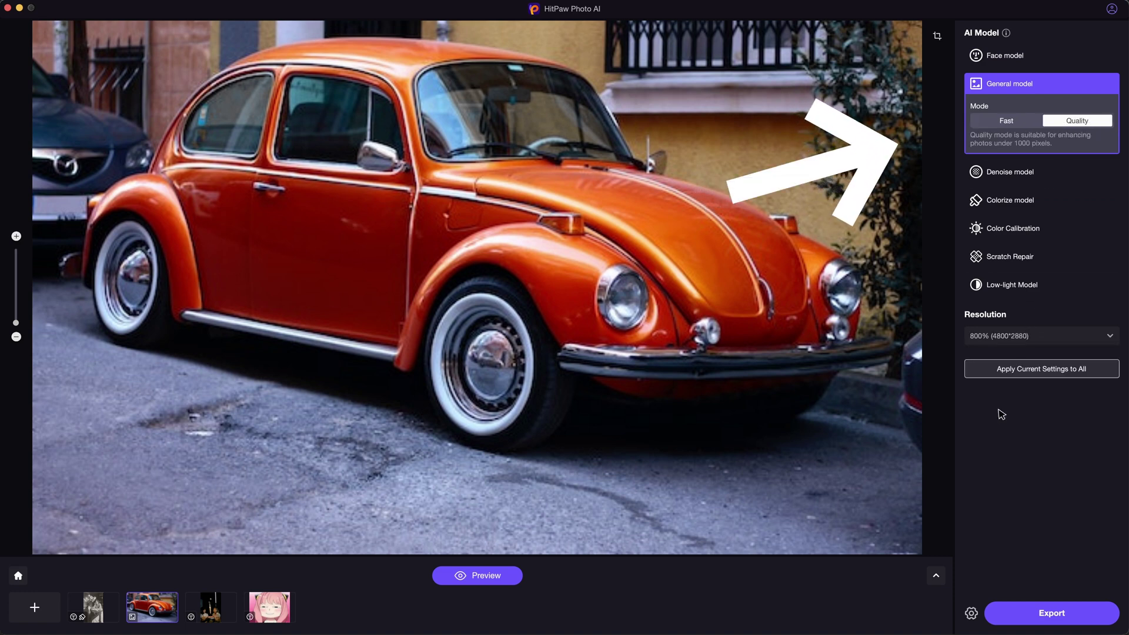
{"action": "left_click", "coordinate": [503, 576]}
{"action": "scroll", "coordinate": [644, 228], "scroll_direction": "up", "scroll_amount": 5}
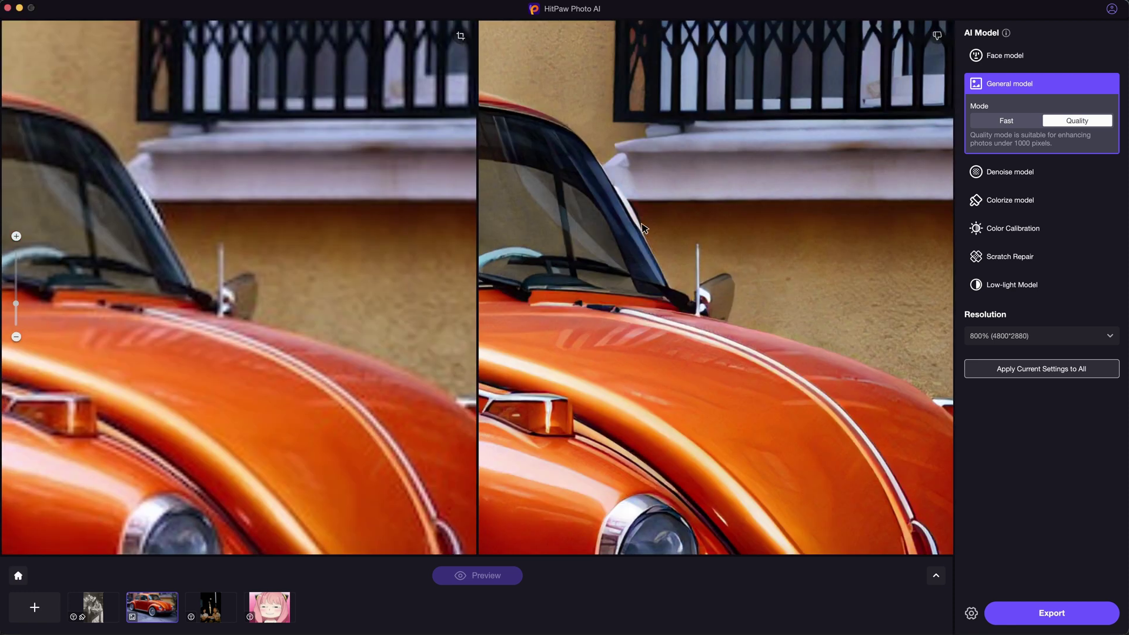
{"action": "scroll", "coordinate": [655, 346], "scroll_direction": "up", "scroll_amount": 5}
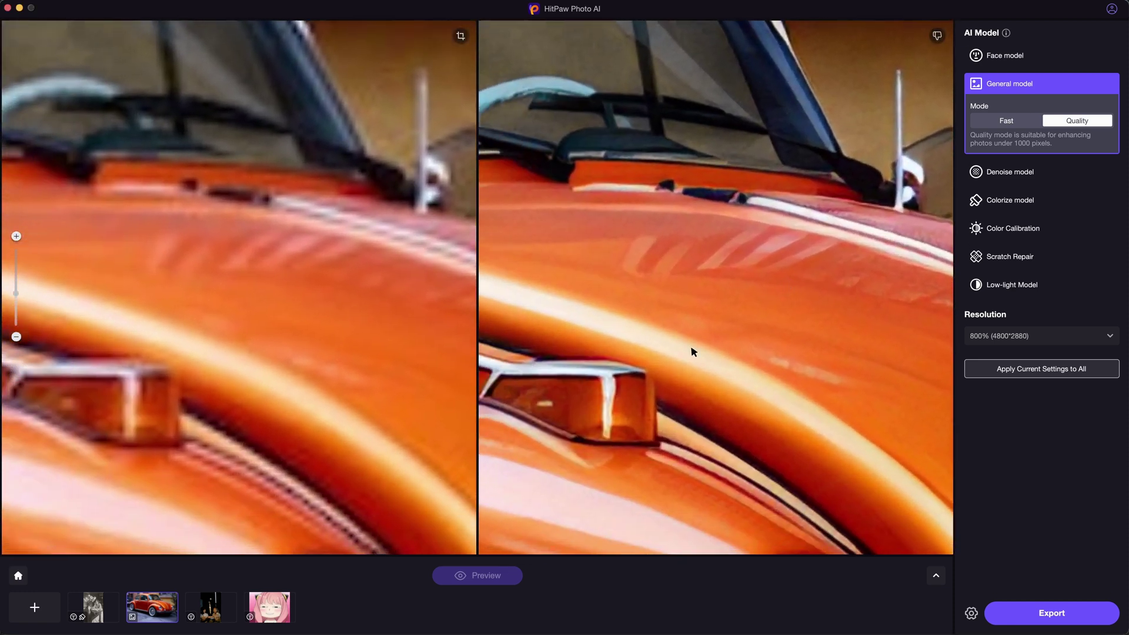
{"action": "left_click_drag", "start_coordinate": [692, 352], "coordinate": [764, 301]}
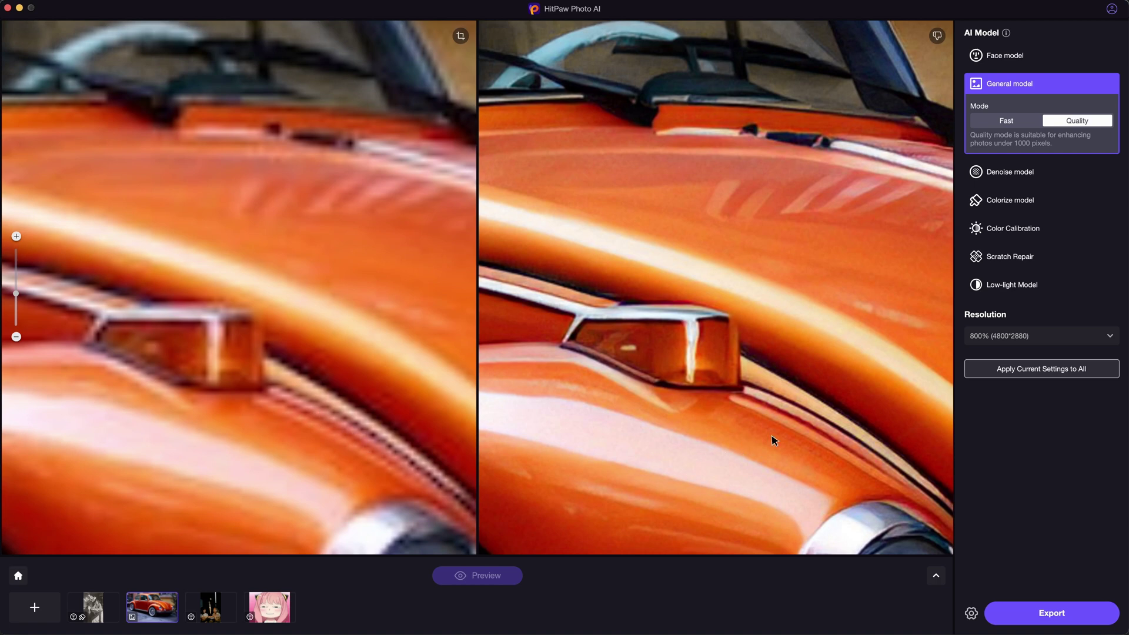
{"action": "left_click_drag", "start_coordinate": [728, 443], "coordinate": [714, 349]}
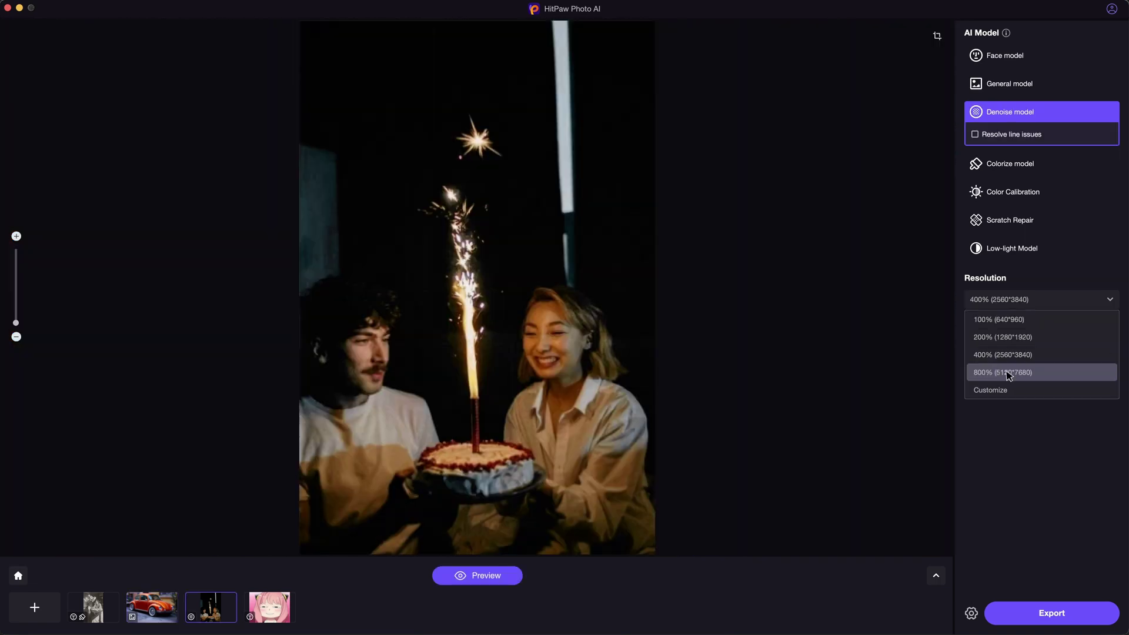
Preview the birthday photo at 800% with the Face model, compare both faces, then set the anime picture to 800%.
{"action": "left_click", "coordinate": [1017, 371]}
{"action": "scroll", "coordinate": [520, 379], "scroll_direction": "up", "scroll_amount": 5}
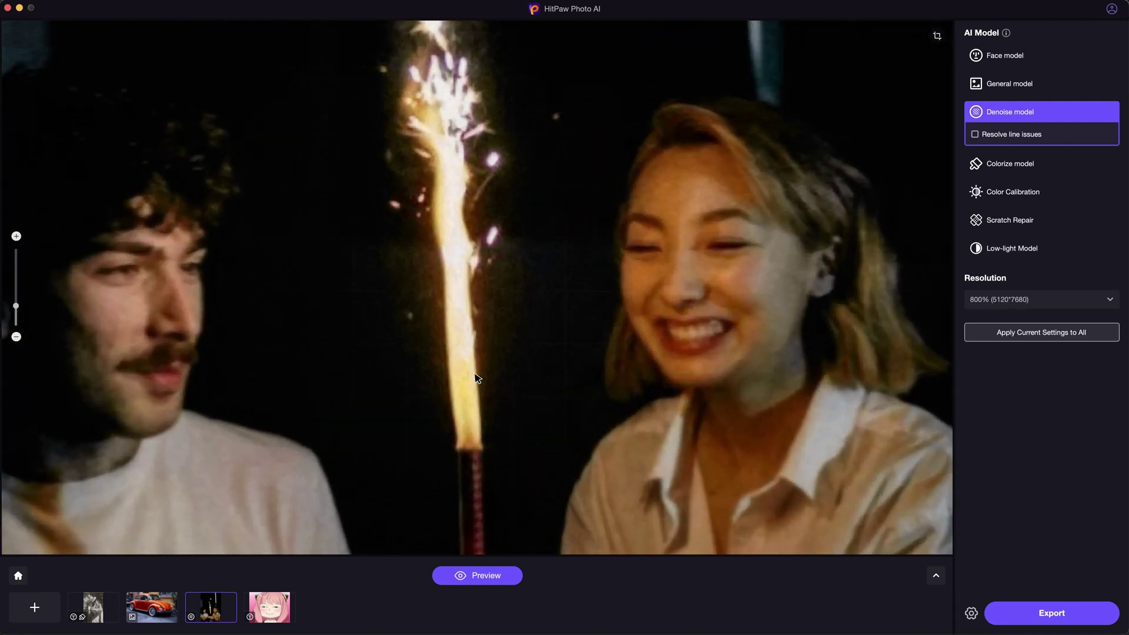
{"action": "left_click", "coordinate": [1005, 55]}
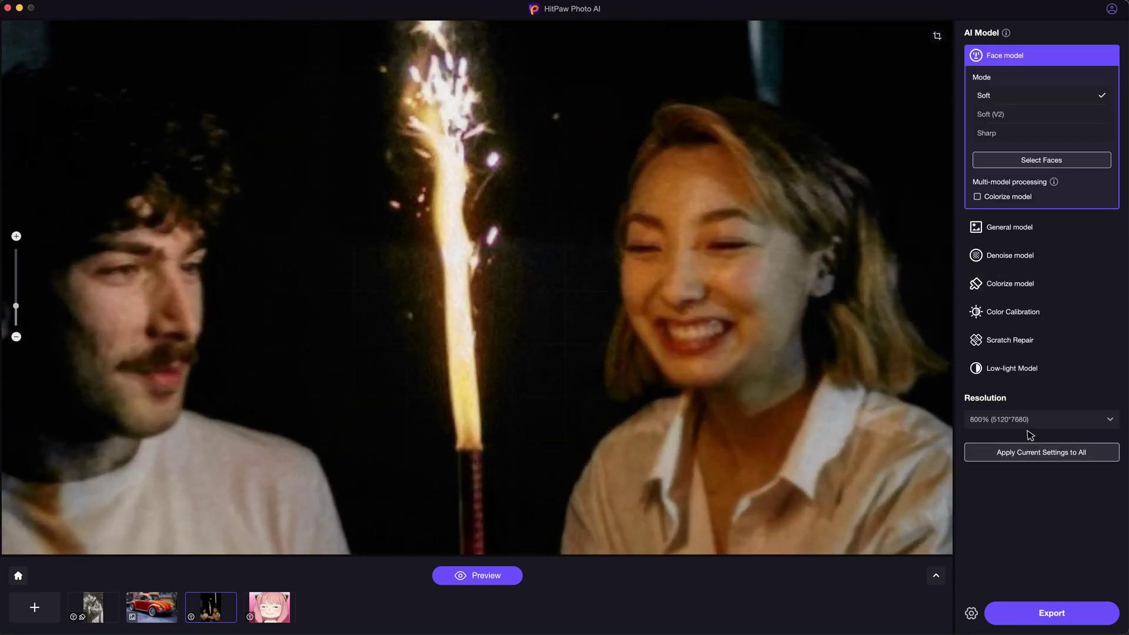
{"action": "left_click", "coordinate": [498, 570]}
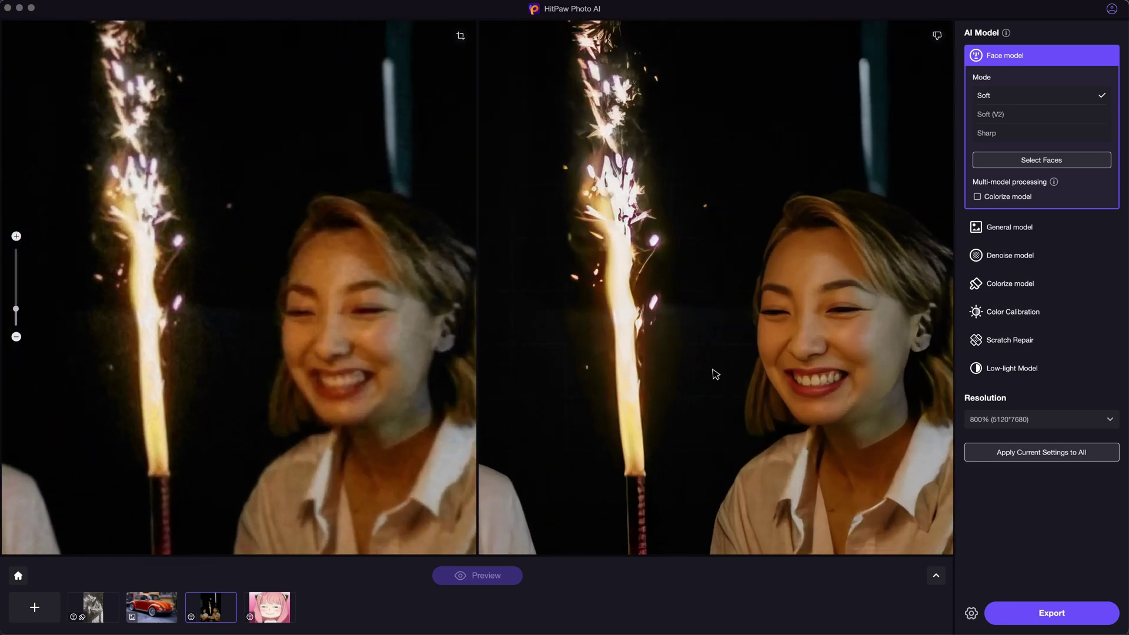
{"action": "scroll", "coordinate": [642, 345], "scroll_direction": "up", "scroll_amount": 4}
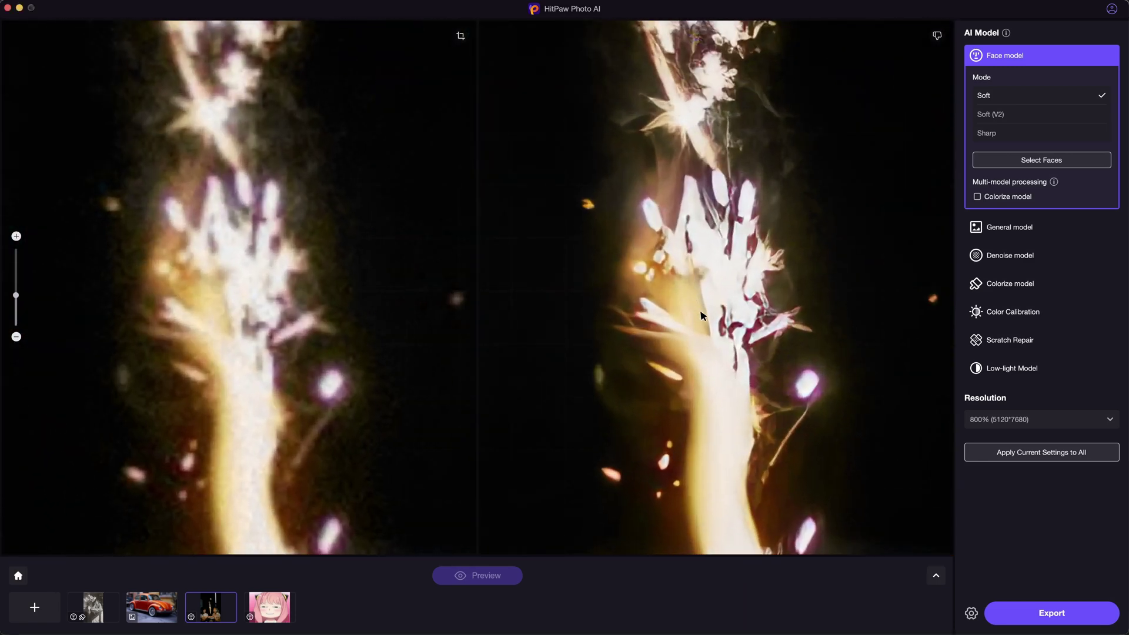
{"action": "left_click_drag", "start_coordinate": [773, 417], "coordinate": [707, 471]}
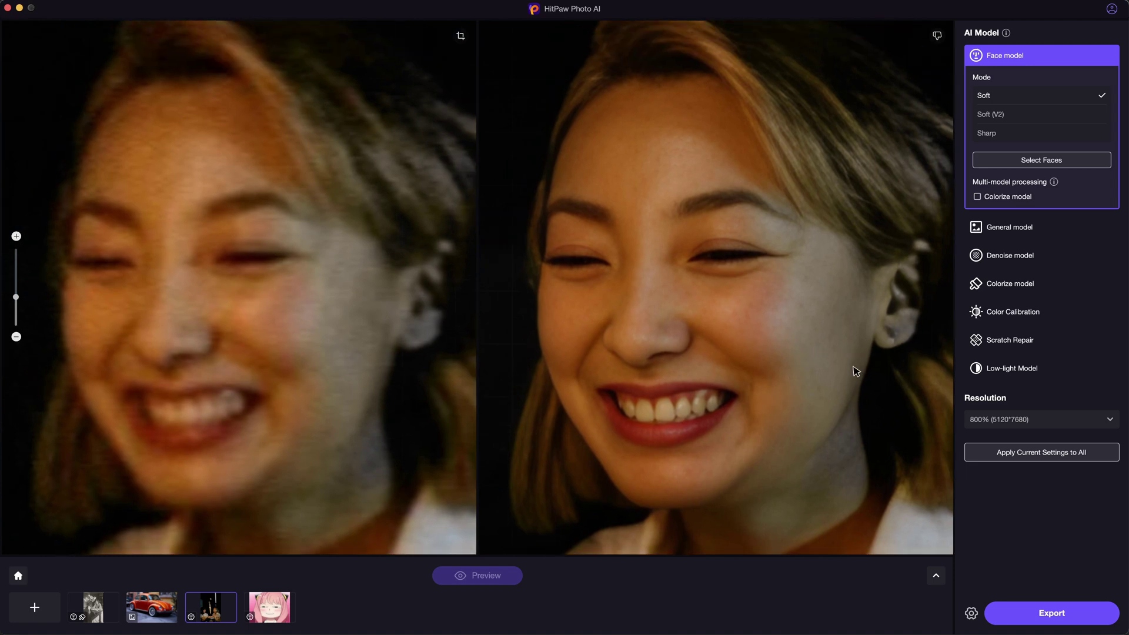
{"action": "left_click_drag", "start_coordinate": [857, 371], "coordinate": [768, 355]}
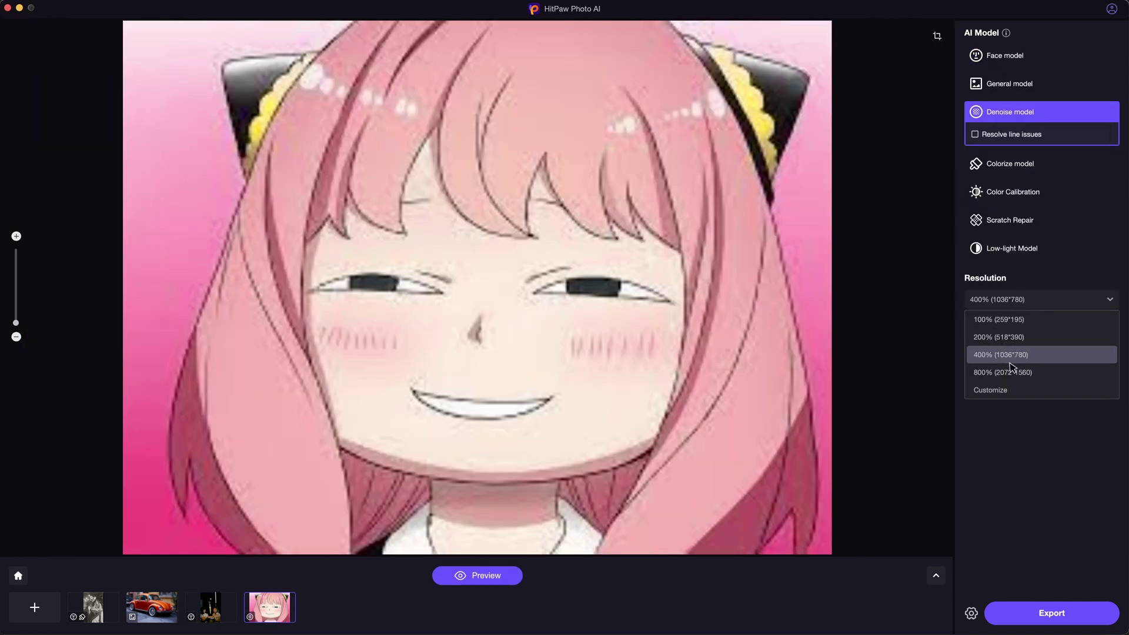
{"action": "left_click", "coordinate": [1007, 378]}
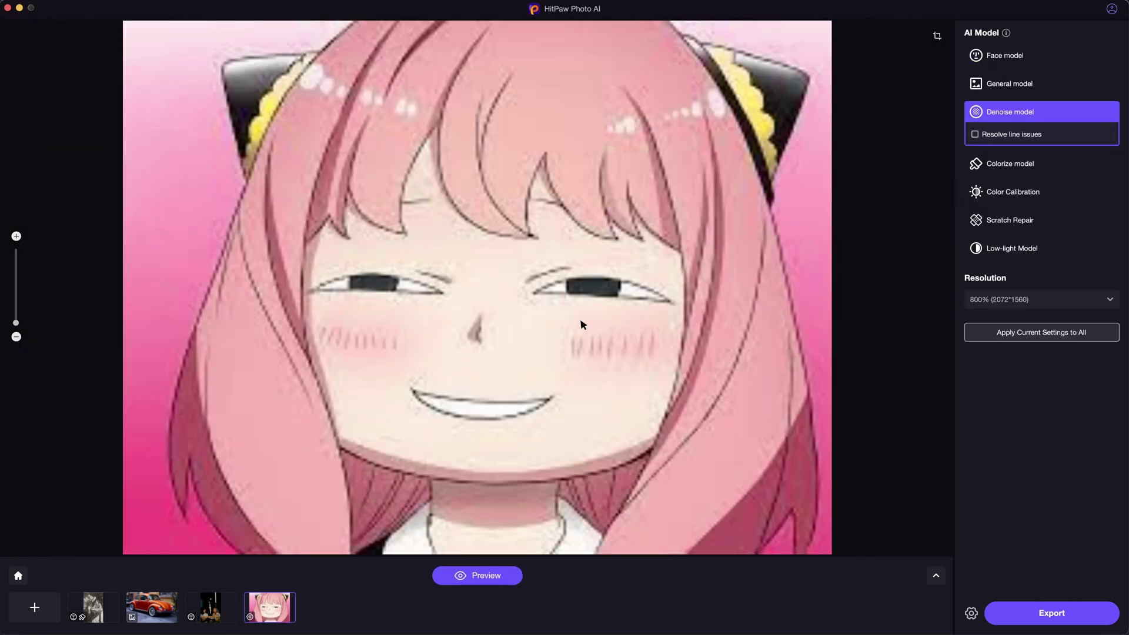
Preview the denoised anime picture and pan the comparison across the hair and face.
{"action": "scroll", "coordinate": [581, 324], "scroll_direction": "up", "scroll_amount": 3}
{"action": "left_click", "coordinate": [489, 579]}
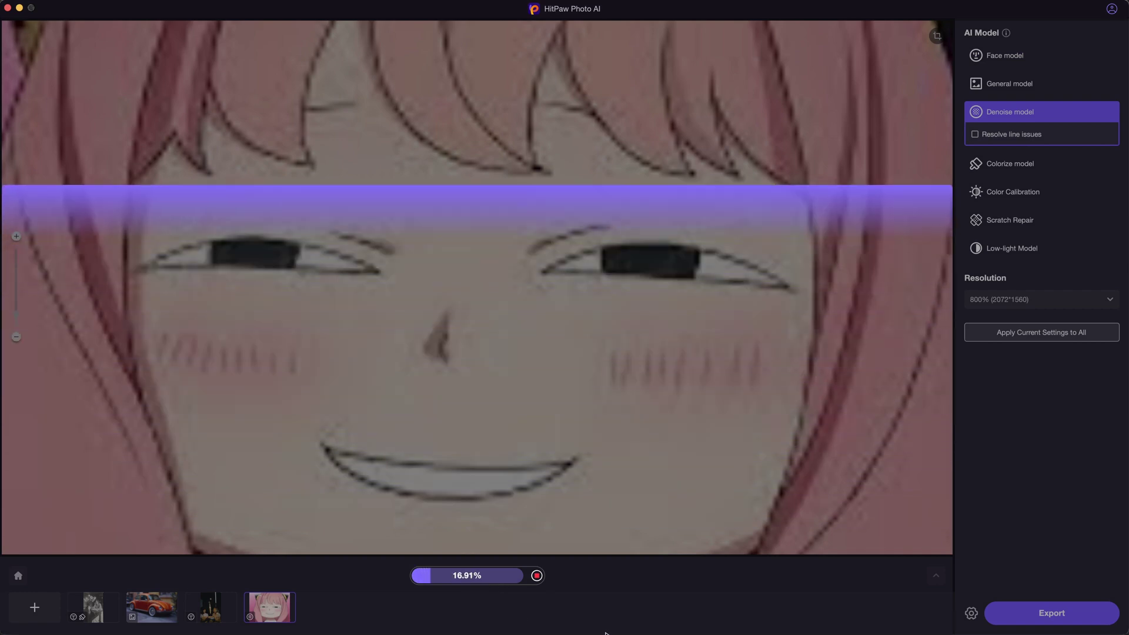
{"action": "scroll", "coordinate": [698, 307], "scroll_direction": "up", "scroll_amount": 5}
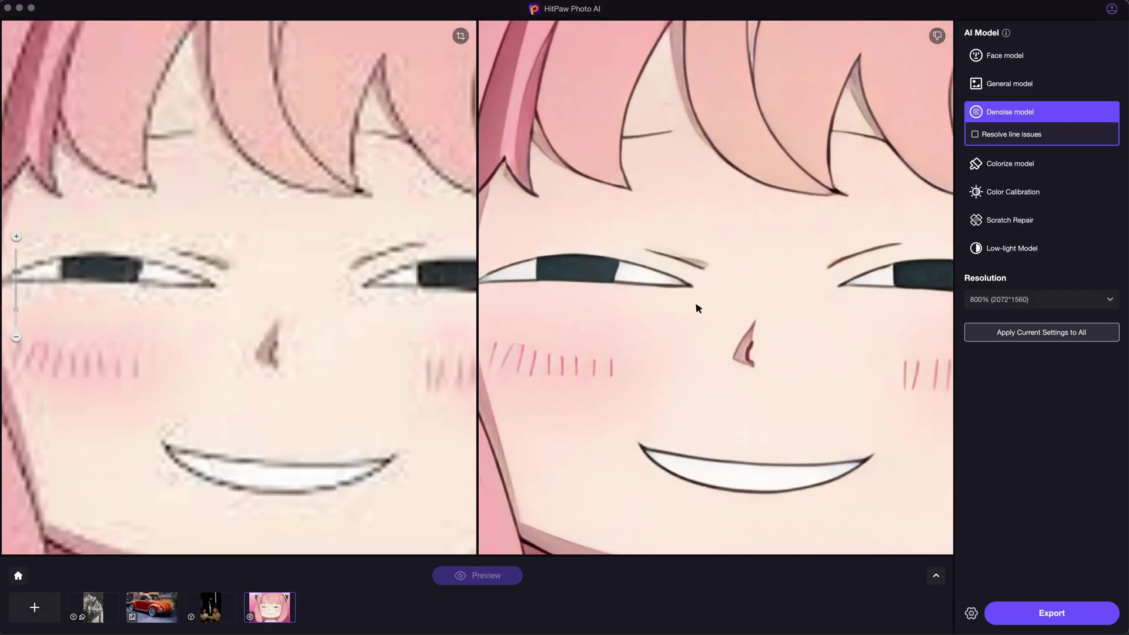
{"action": "left_click_drag", "start_coordinate": [642, 278], "coordinate": [769, 318]}
{"action": "left_click_drag", "start_coordinate": [826, 266], "coordinate": [790, 477]}
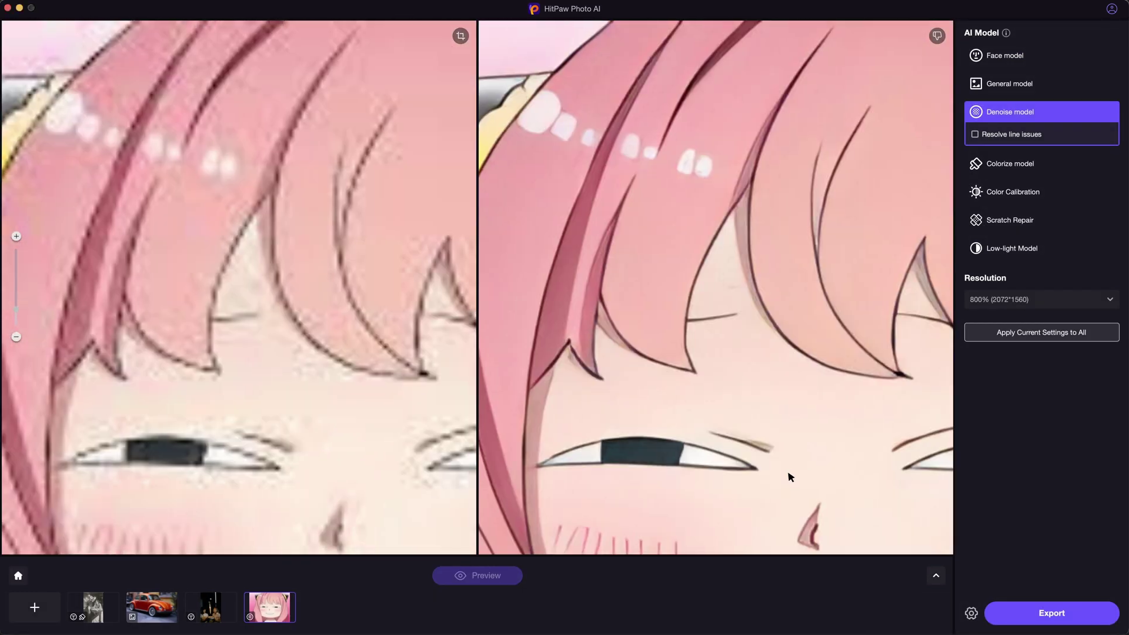
{"action": "left_click_drag", "start_coordinate": [796, 431], "coordinate": [592, 306]}
{"action": "scroll", "coordinate": [836, 305], "scroll_direction": "down", "scroll_amount": 5}
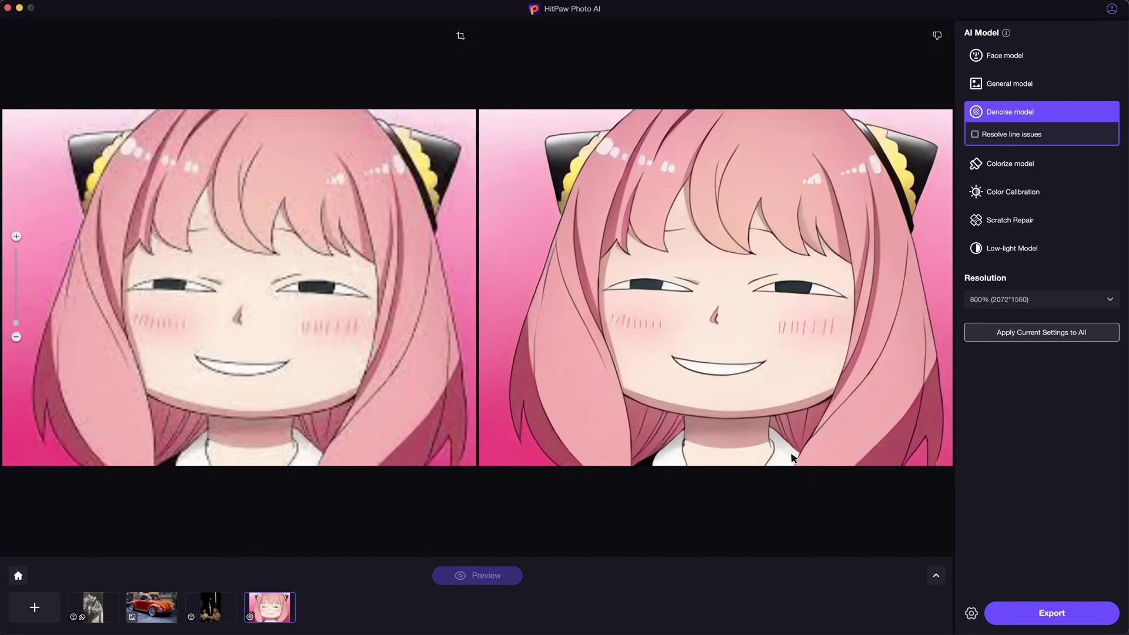
Export all four photos at 300 DPI (For Print) and show the Completed list.
{"action": "left_click", "coordinate": [976, 614]}
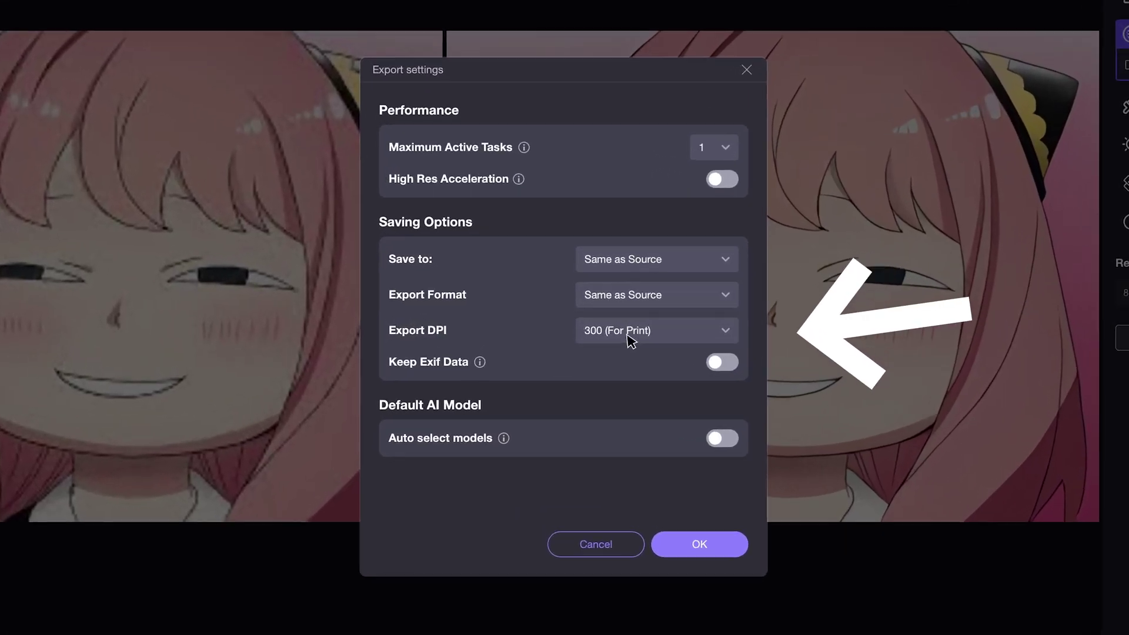
{"action": "left_click", "coordinate": [615, 329]}
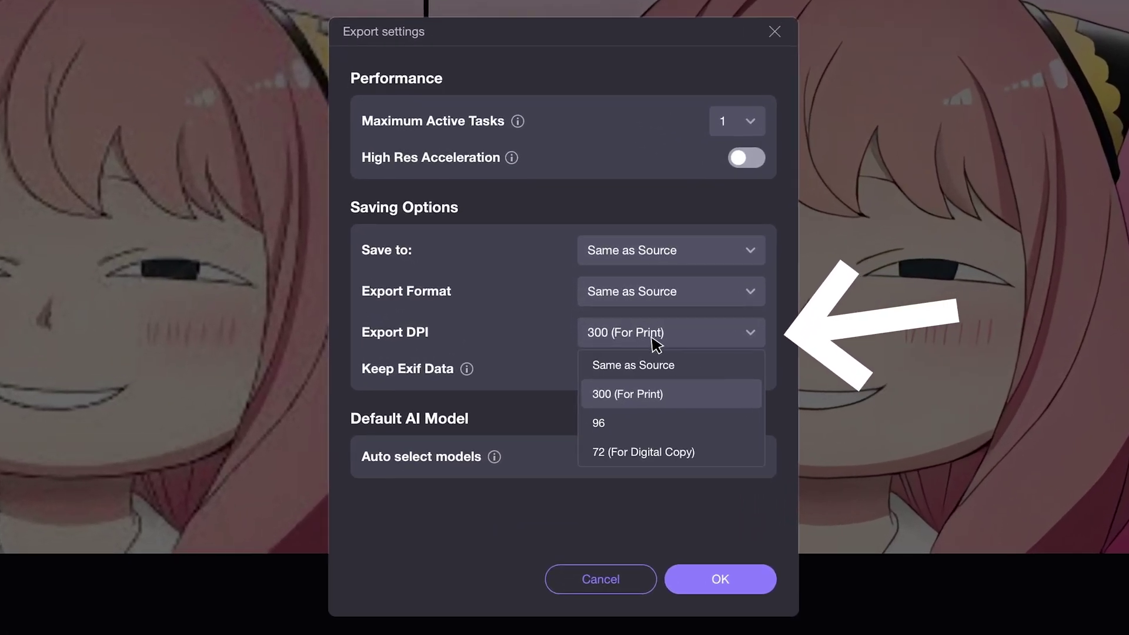
{"action": "left_click", "coordinate": [653, 394]}
{"action": "left_click", "coordinate": [721, 580]}
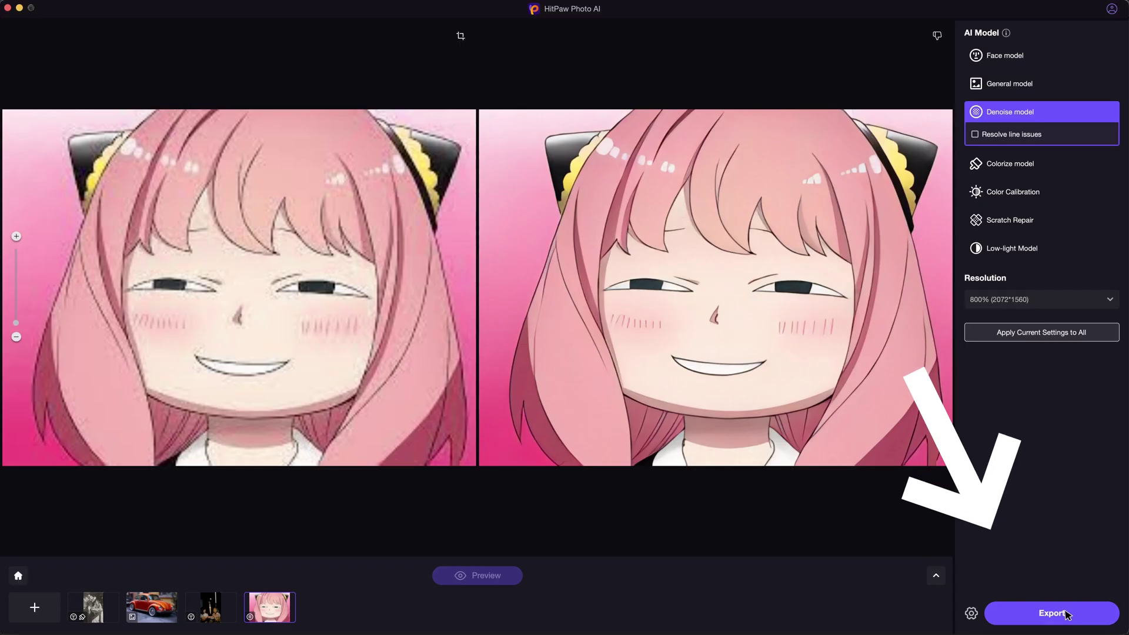
{"action": "left_click", "coordinate": [996, 610]}
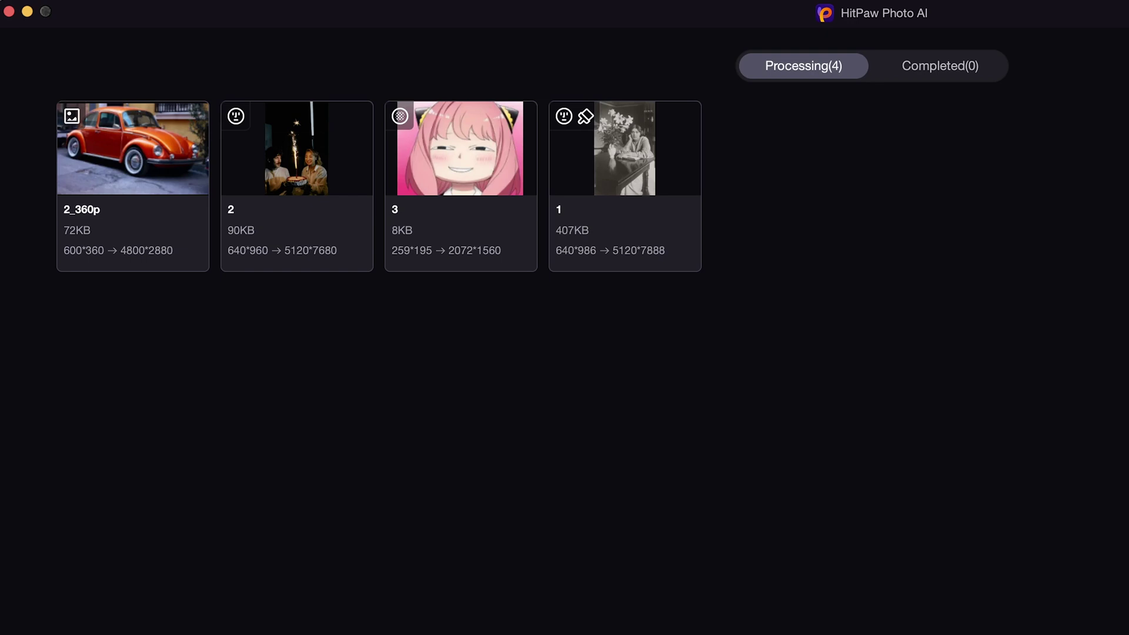
{"action": "left_click", "coordinate": [941, 62]}
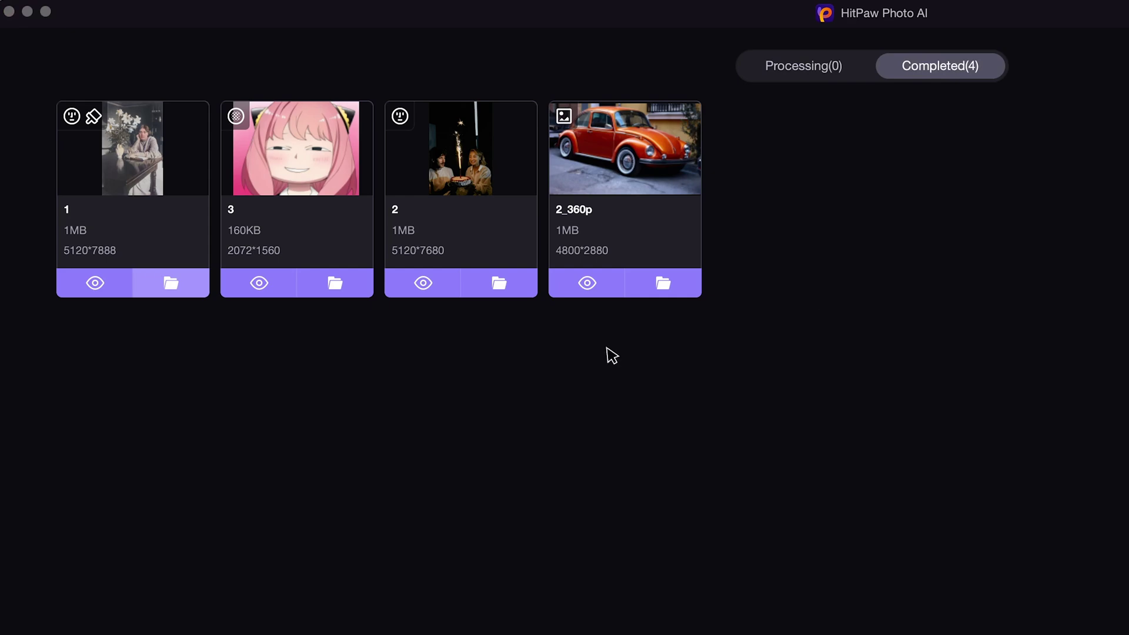
Open finished photo 1 and zoom into its colorized 5120*7888 version beside the 640*986 original.
{"action": "left_click", "coordinate": [104, 293]}
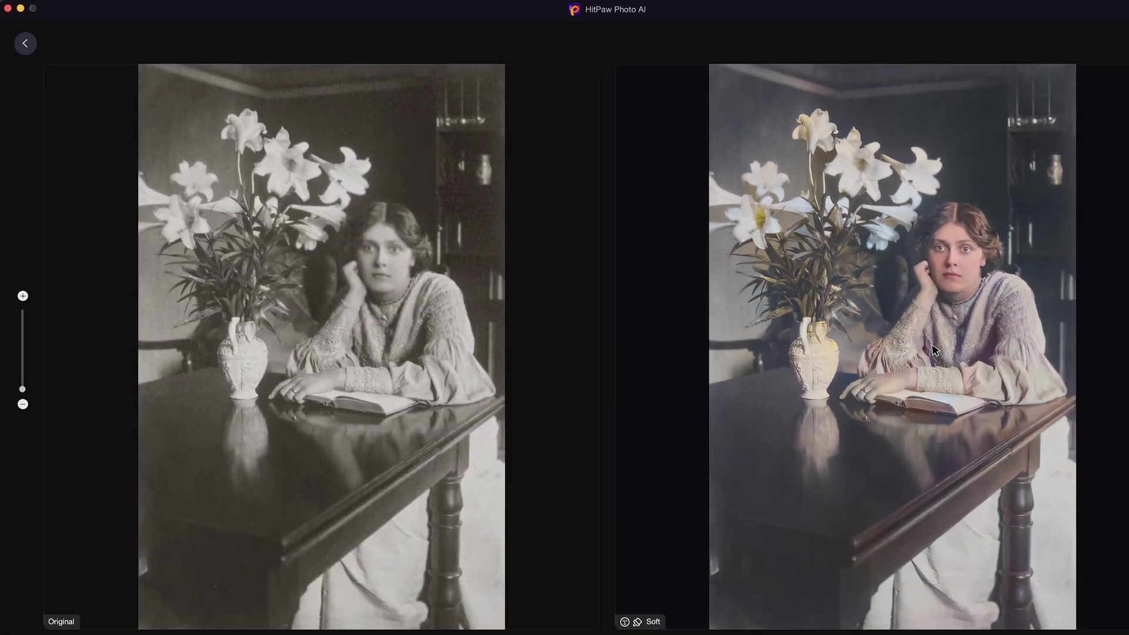
{"action": "scroll", "coordinate": [929, 592], "scroll_direction": "up", "scroll_amount": 5}
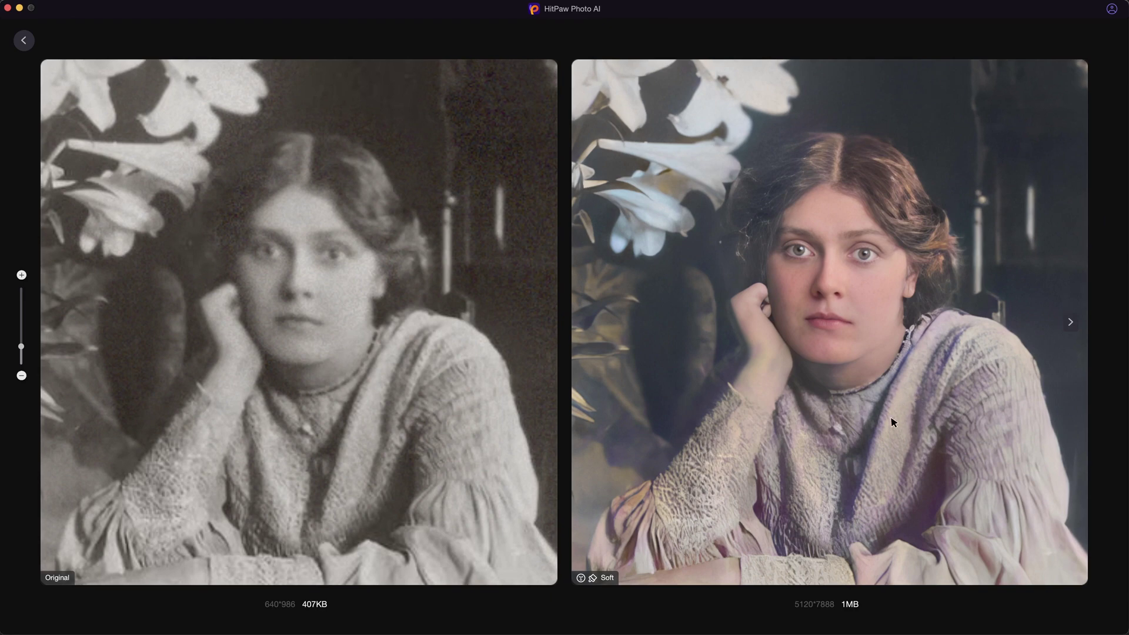
{"action": "left_click_drag", "start_coordinate": [894, 421], "coordinate": [896, 394]}
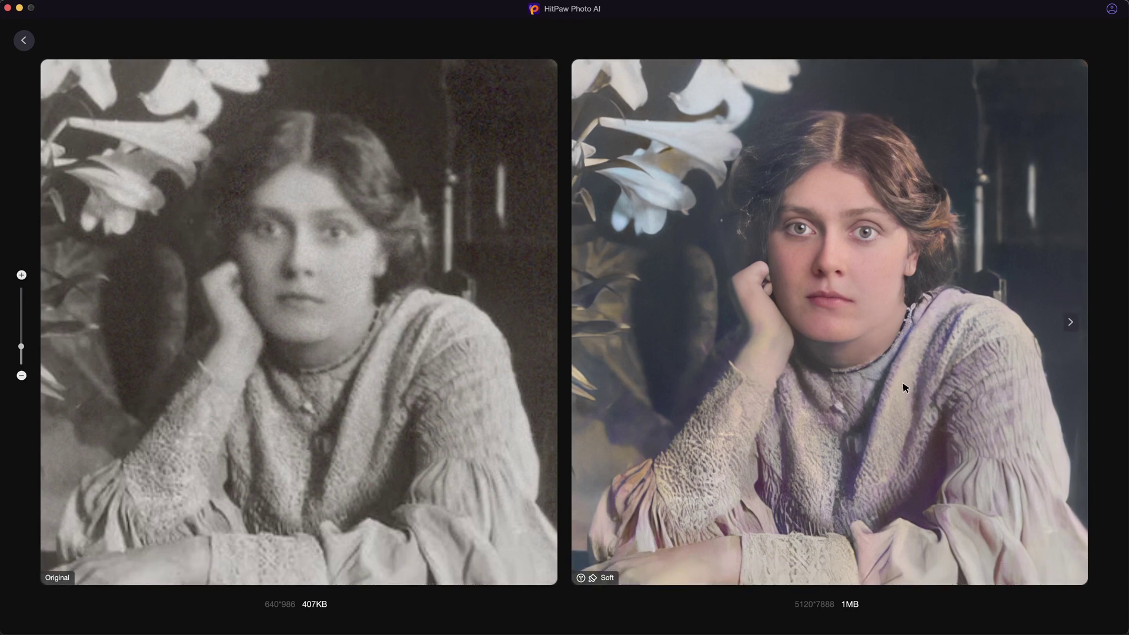
{"action": "scroll", "coordinate": [904, 388], "scroll_direction": "down", "scroll_amount": 5}
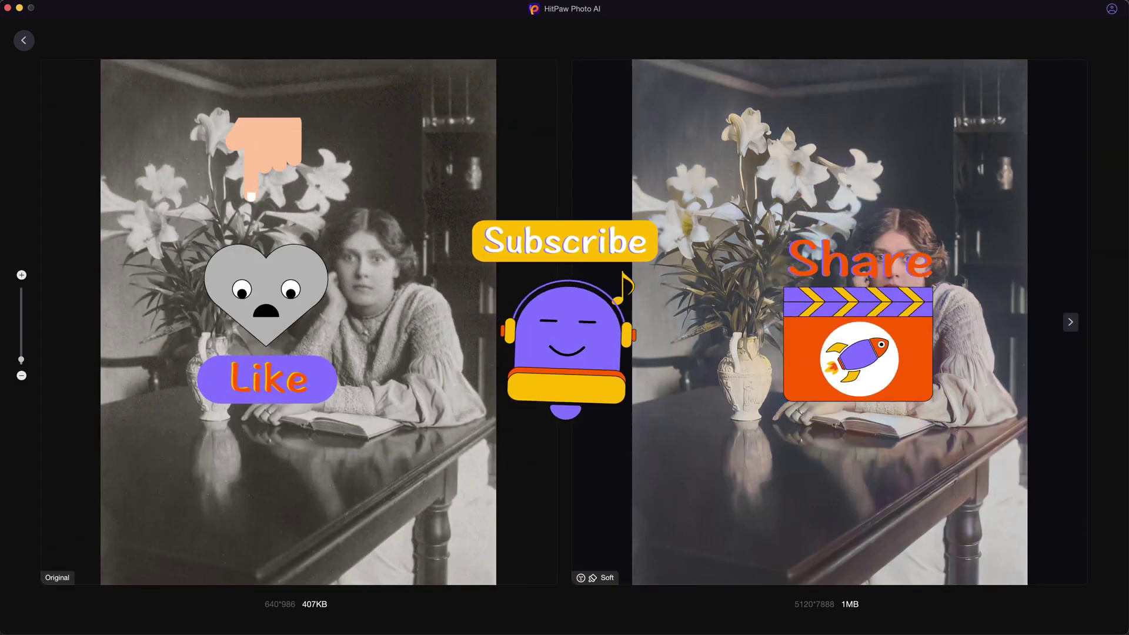
{"action": "scroll", "coordinate": [900, 390], "scroll_direction": "up", "scroll_amount": 1}
{"action": "scroll", "coordinate": [903, 394], "scroll_direction": "up", "scroll_amount": 5}
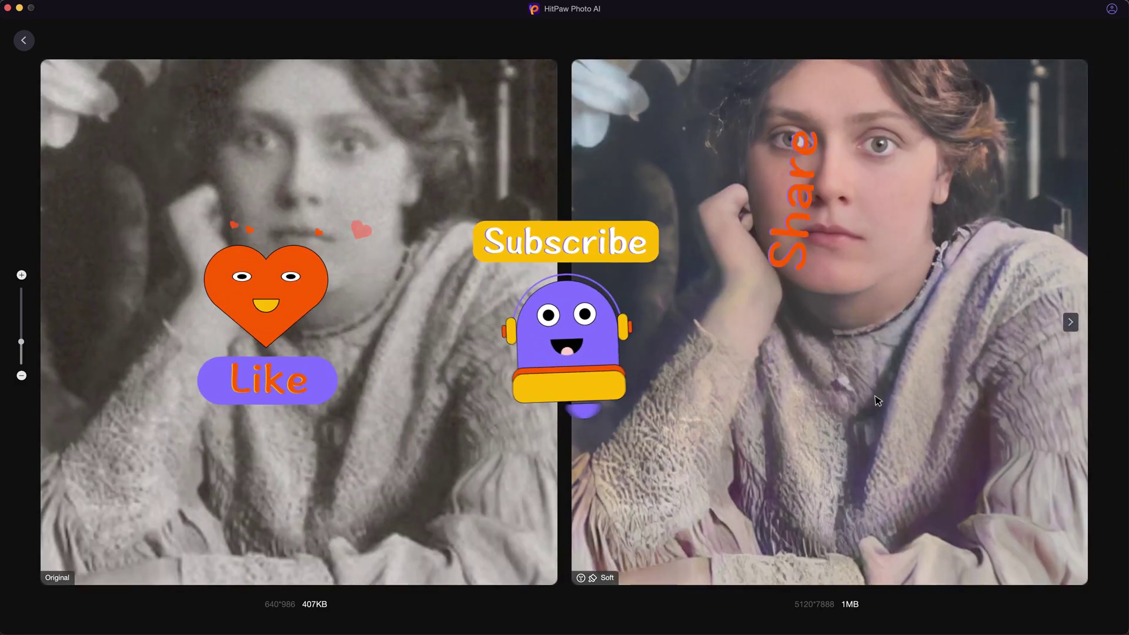